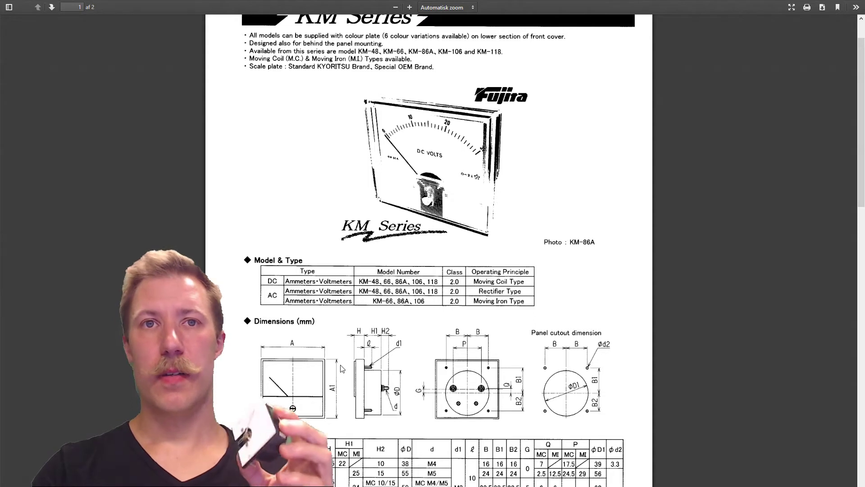
# Examine the KM Series panel meter datasheet for the model dimensions and the DC ammeter internal resistance values.
pyautogui.scroll(2, 396, 225)
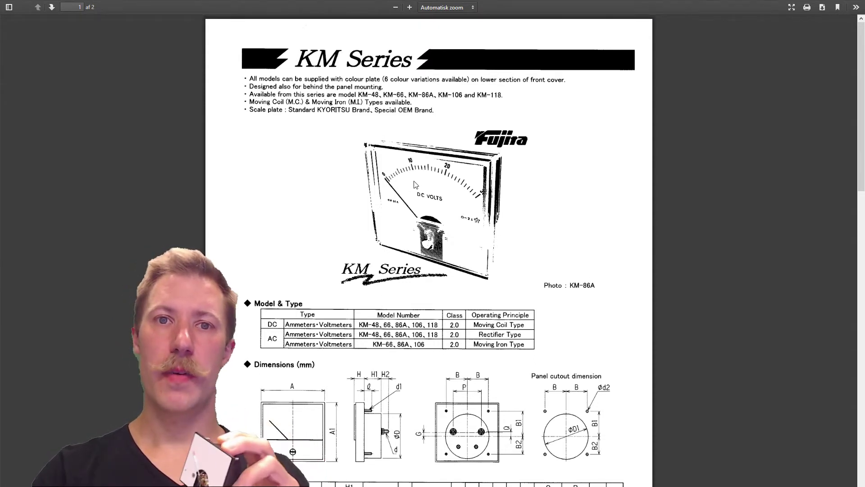
pyautogui.scroll(-4, 415, 189)
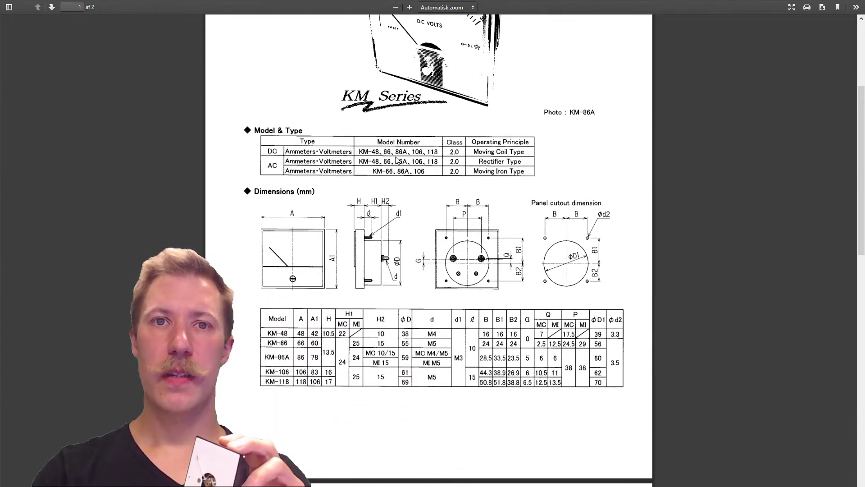
pyautogui.scroll(-10, 390, 157)
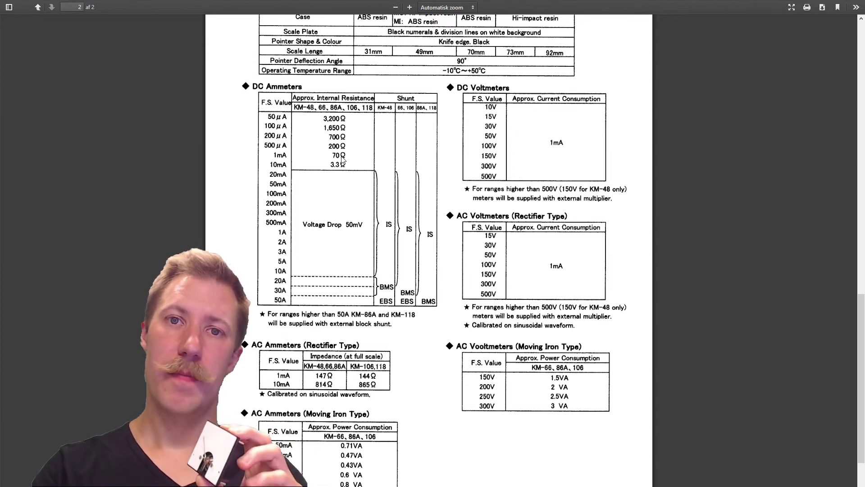
# Switch to the shunt calculation spreadsheet and review the meter resistance, meter current, shunt current and formula for the needed R shunt.
pyautogui.hotkey('alt', 'Tab')
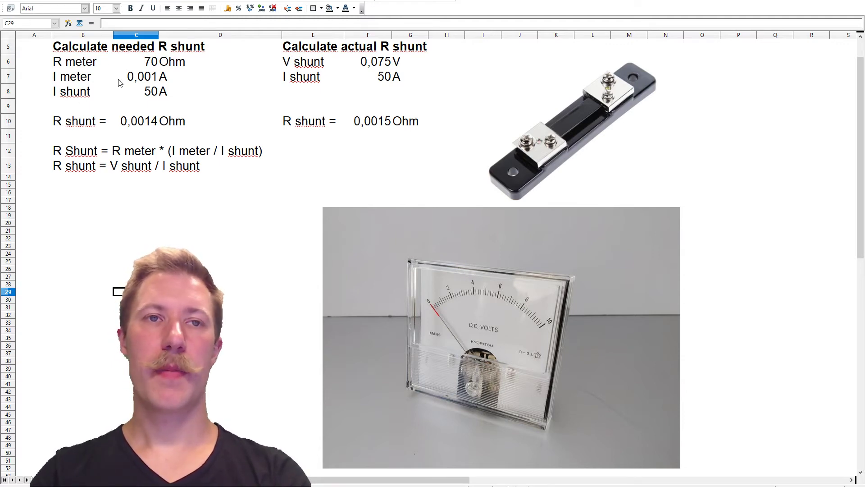
pyautogui.click(59, 78)
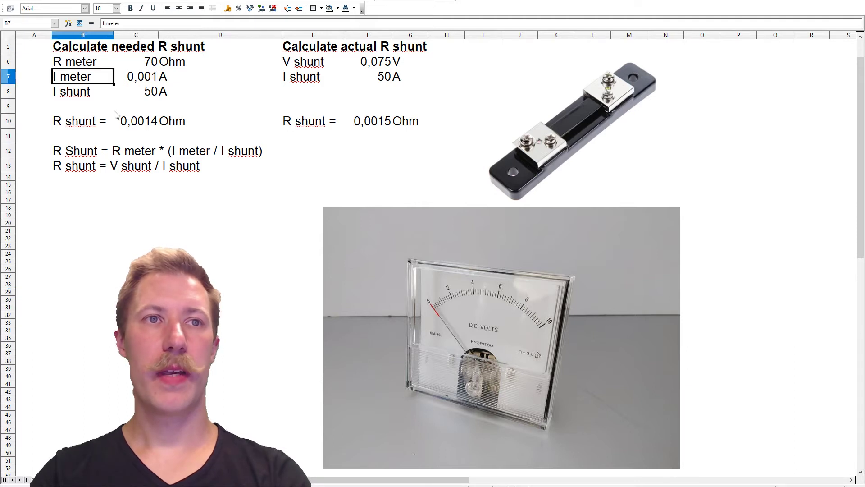
pyautogui.press('Right')
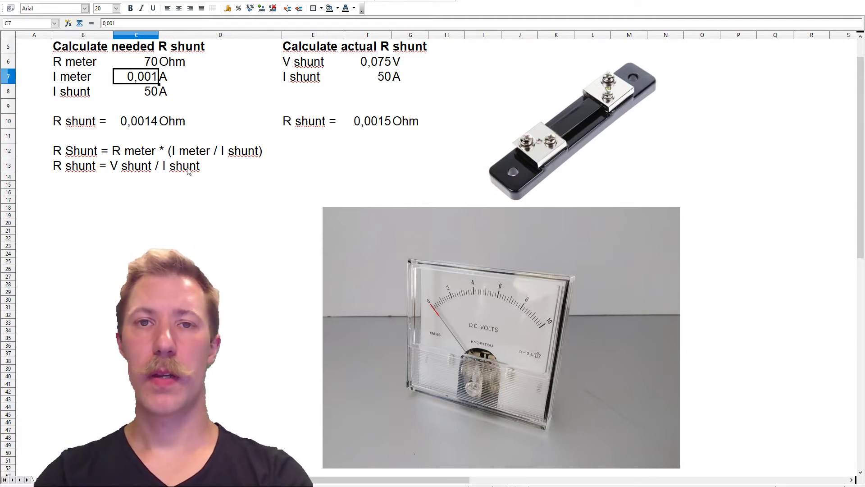
pyautogui.press('Up')
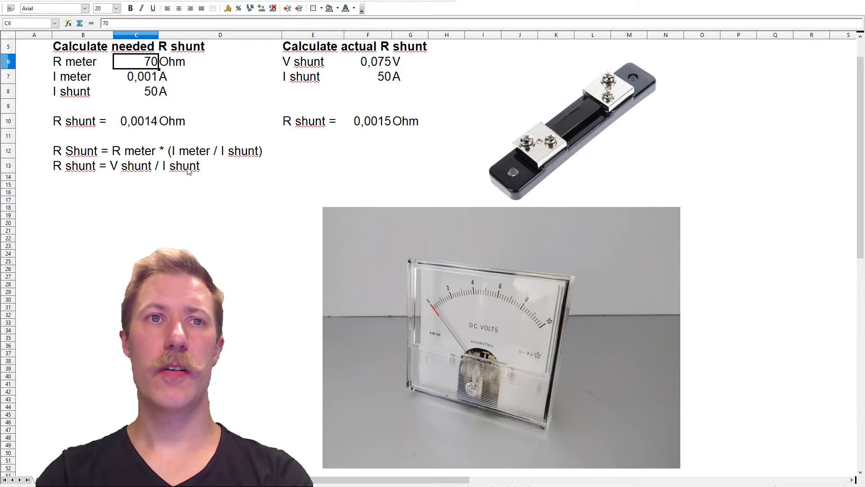
pyautogui.press('Down')
pyautogui.press('Down')
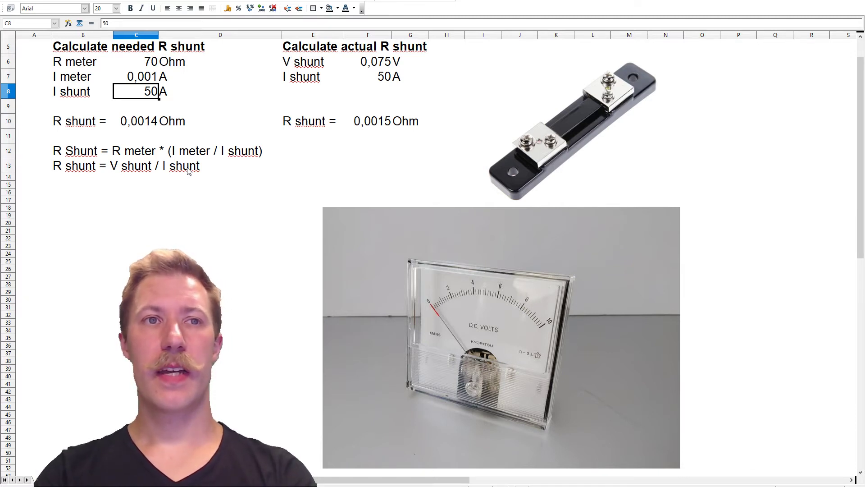
pyautogui.press('Down')
pyautogui.press('Down')
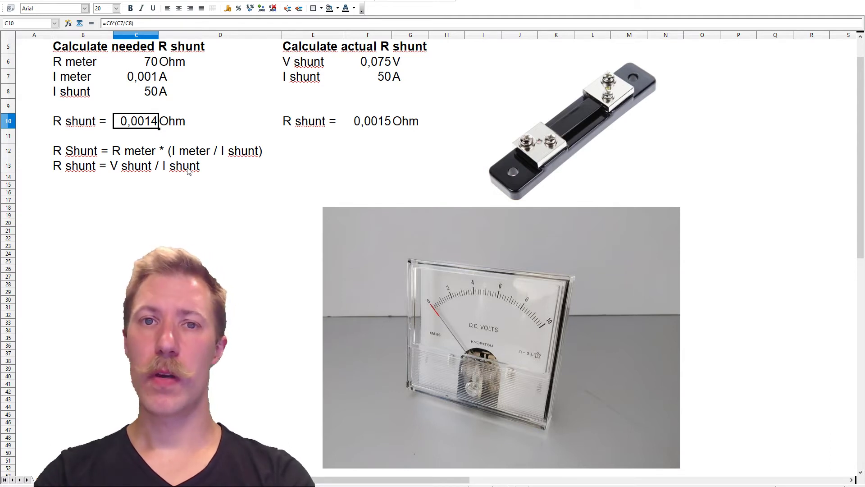
# Review the inputs and formula of the actual R shunt calculation, from V shunt down to the R shunt result.
pyautogui.press('Right')
pyautogui.press('Right')
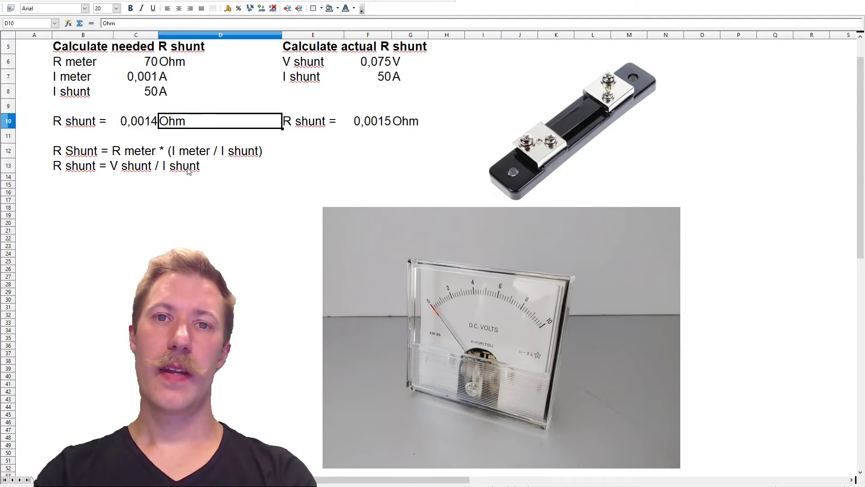
pyautogui.press('Up')
pyautogui.press('Up')
pyautogui.press('Up')
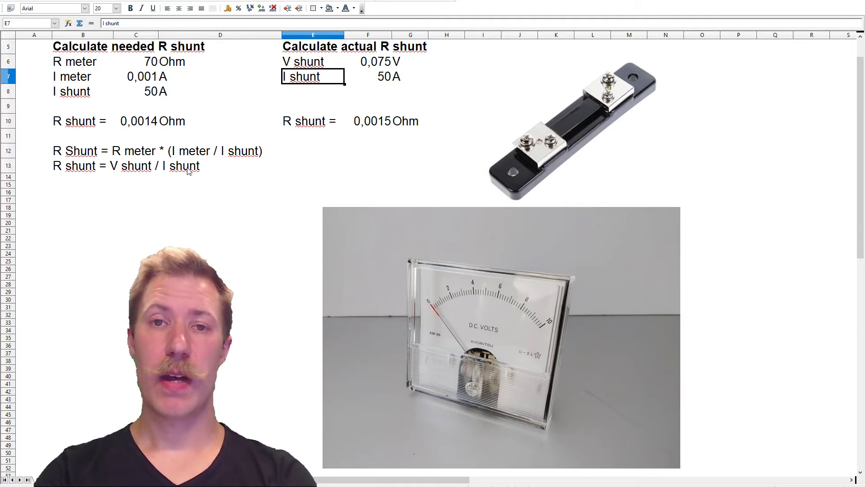
pyautogui.press('Up')
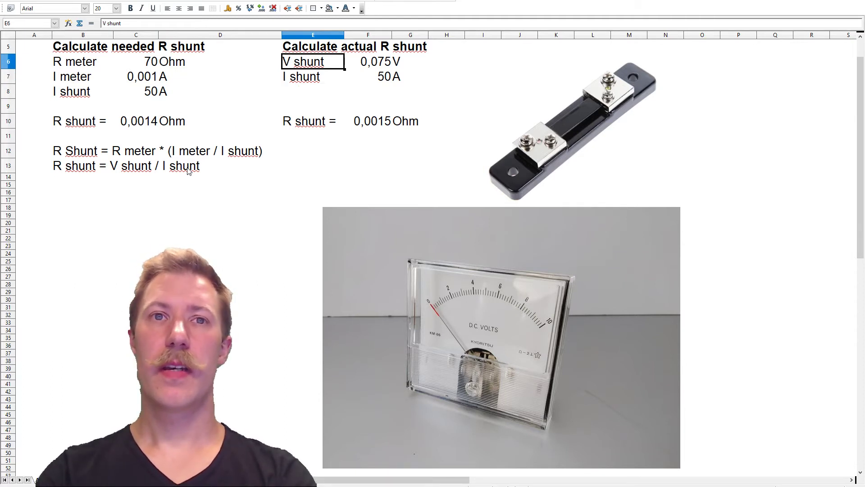
pyautogui.press('Right')
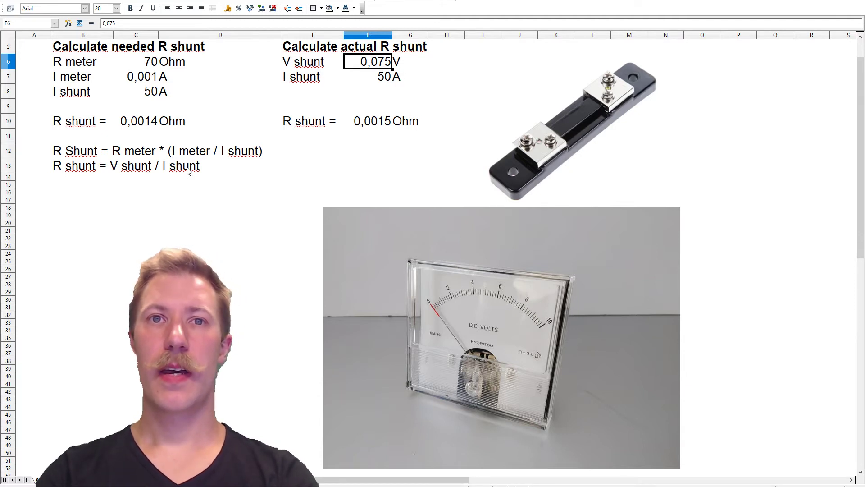
pyautogui.press('Down')
pyautogui.press('Down')
pyautogui.press('Down')
pyautogui.press('Down')
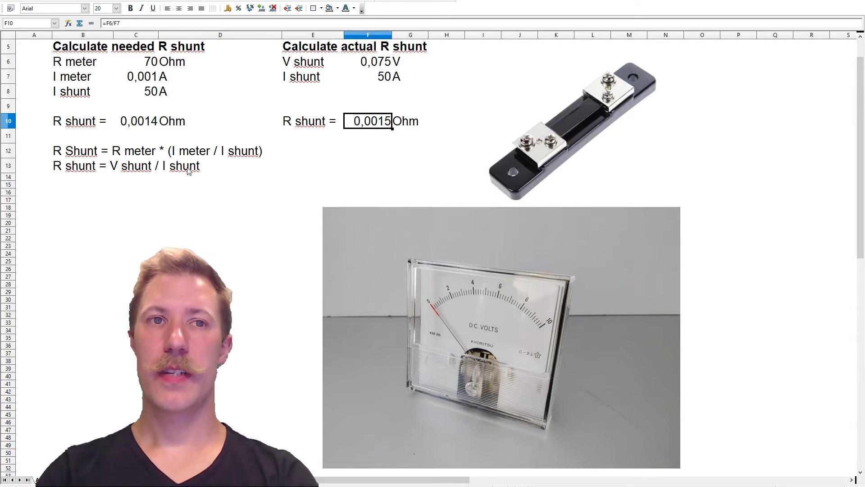
# Compare the R shunt results of the needed and actual calculations in row 10.
pyautogui.press('Left')
pyautogui.press('Left')
pyautogui.press('Left')
pyautogui.press('Left')
pyautogui.press('Right')
pyautogui.press('Right')
pyautogui.press('Right')
pyautogui.press('Right')
pyautogui.press('Right')
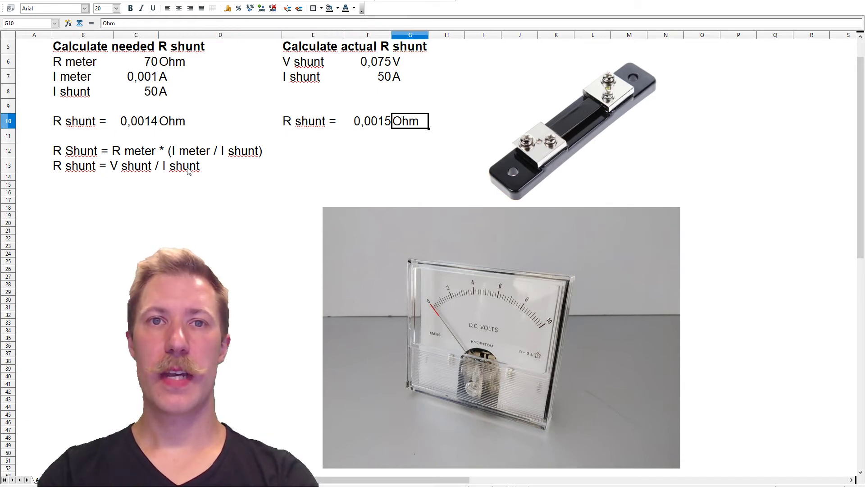
pyautogui.press('Left')
pyautogui.press('Left')
pyautogui.press('Left')
pyautogui.press('Left')
pyautogui.press('Left')
pyautogui.press('Right')
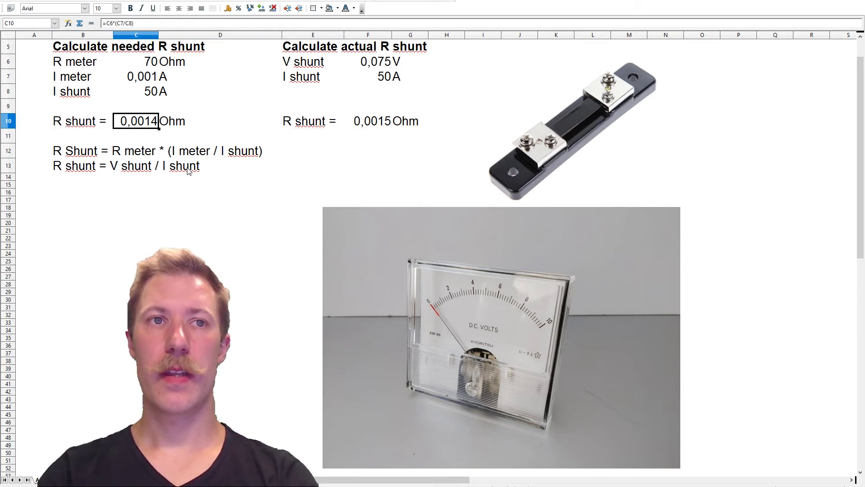
# Set R meter in cell C6 of the needed R shunt calculation to 75 Ohm.
pyautogui.press('Up')
pyautogui.press('Up')
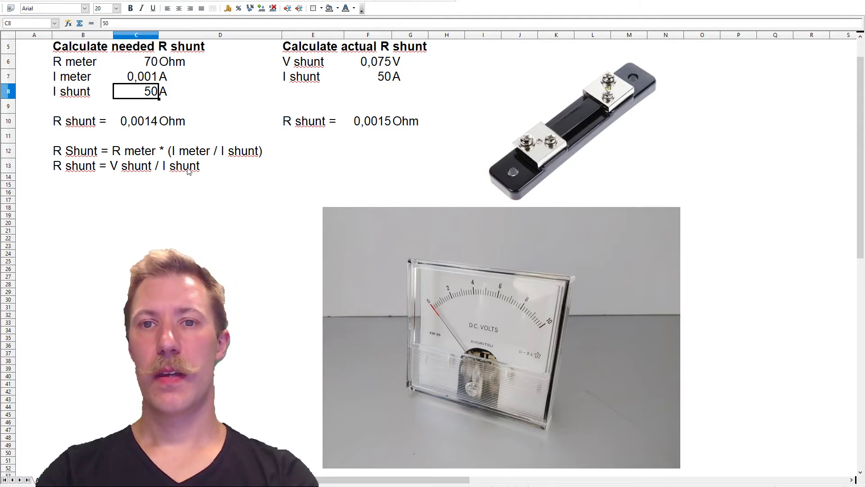
pyautogui.press('Up')
pyautogui.press('Up')
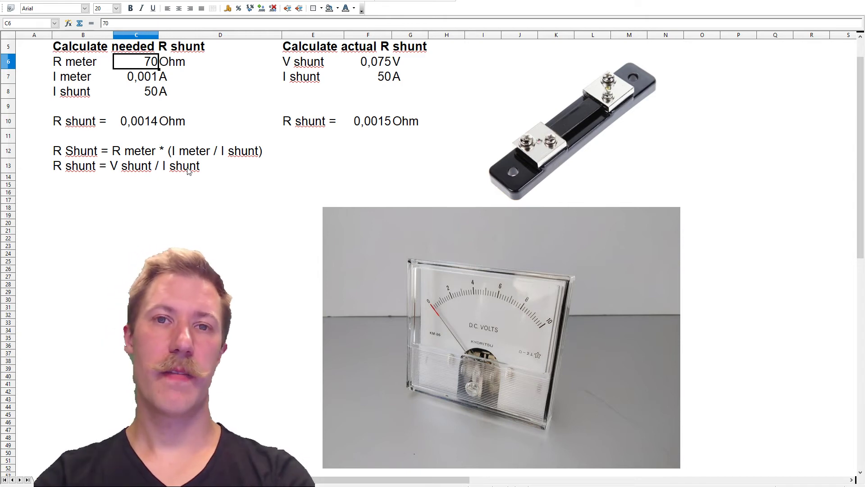
pyautogui.write('75')
pyautogui.press('Return')
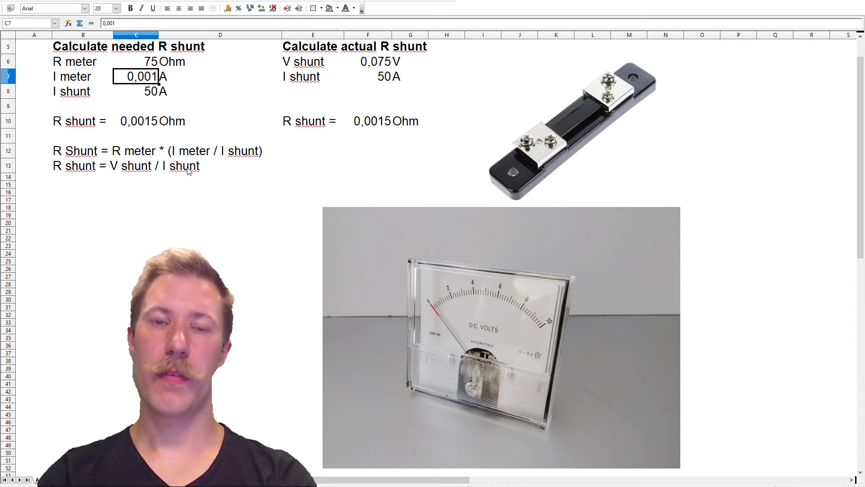
# Change the R meter value in the needed R shunt calculation to 67 Ohm.
pyautogui.press('Up')
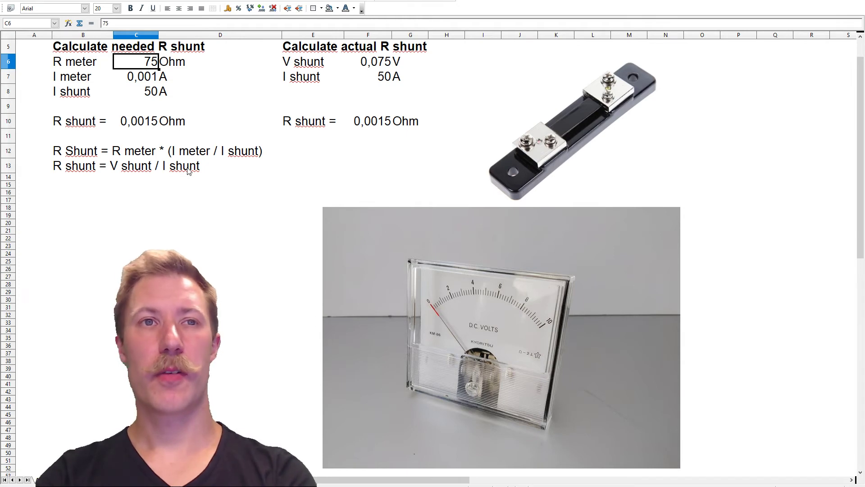
pyautogui.write('67')
pyautogui.press('Return')
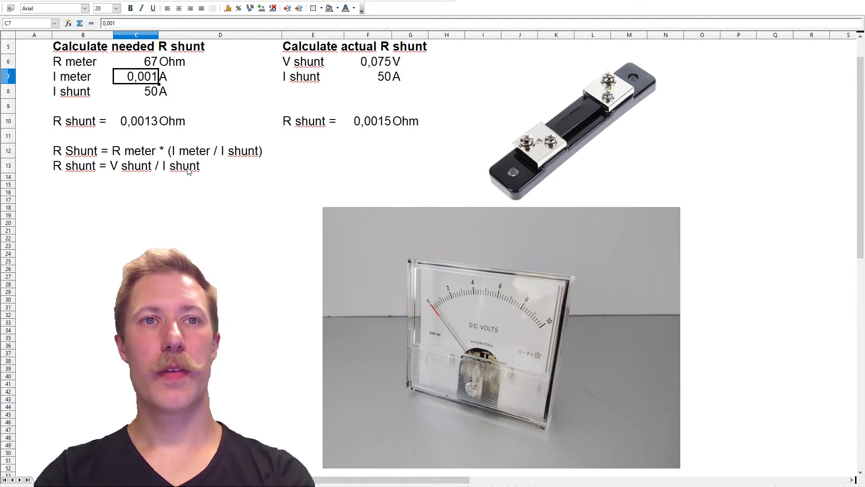
# Set the R meter value in cell C6 back to 70 Ohm.
pyautogui.press('Up')
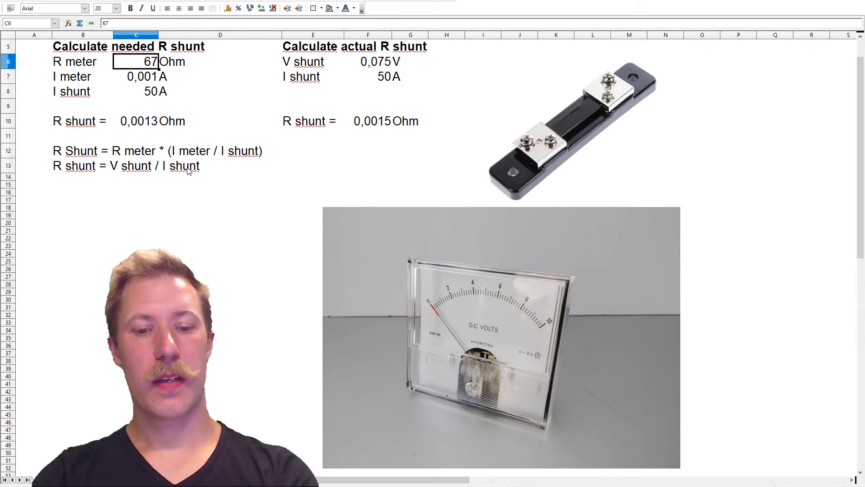
pyautogui.write('70')
pyautogui.press('Return')
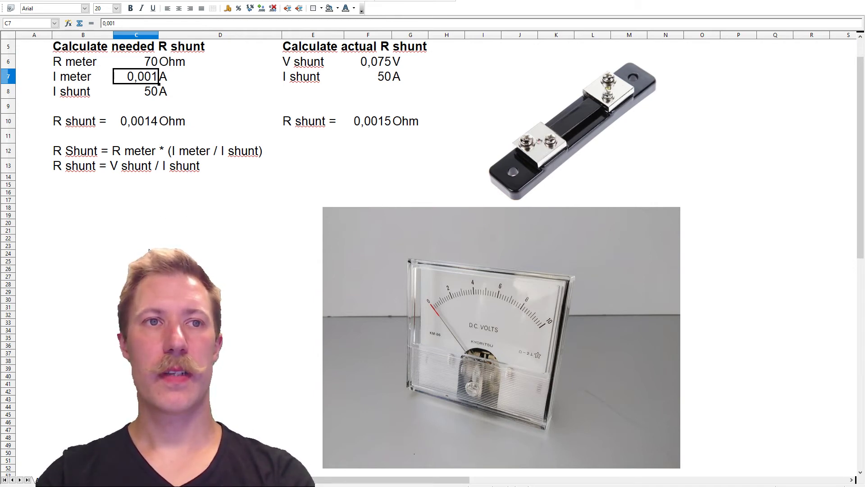
pyautogui.press('Down')
pyautogui.press('Down')
pyautogui.press('Down')
pyautogui.press('Down')
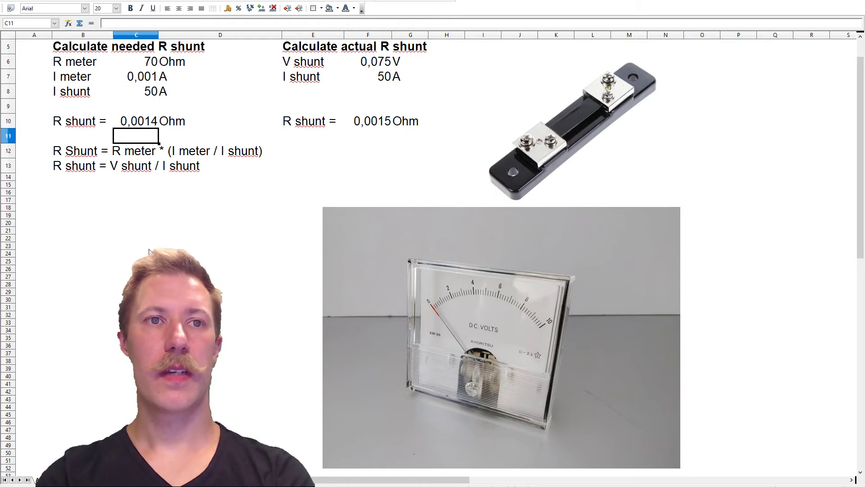
pyautogui.press('Down')
pyautogui.press('Down')
pyautogui.press('Down')
pyautogui.press('Down')
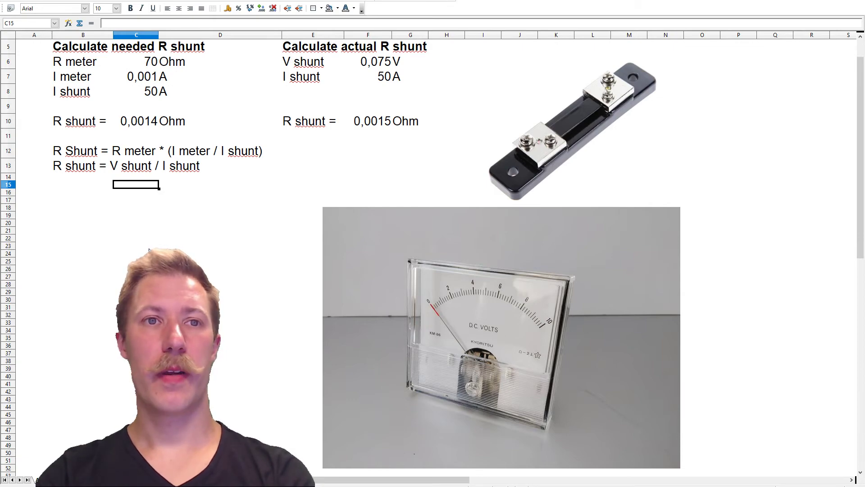
# Switch to the Meter program's PDF manual and look through the introduction and the How To Start pages.
pyautogui.hotkey('alt', 'Tab')
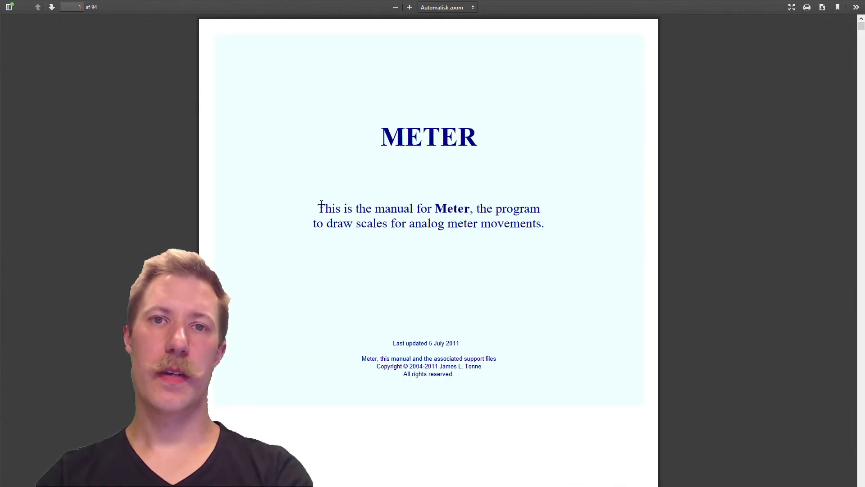
pyautogui.scroll(-4, 271, 230)
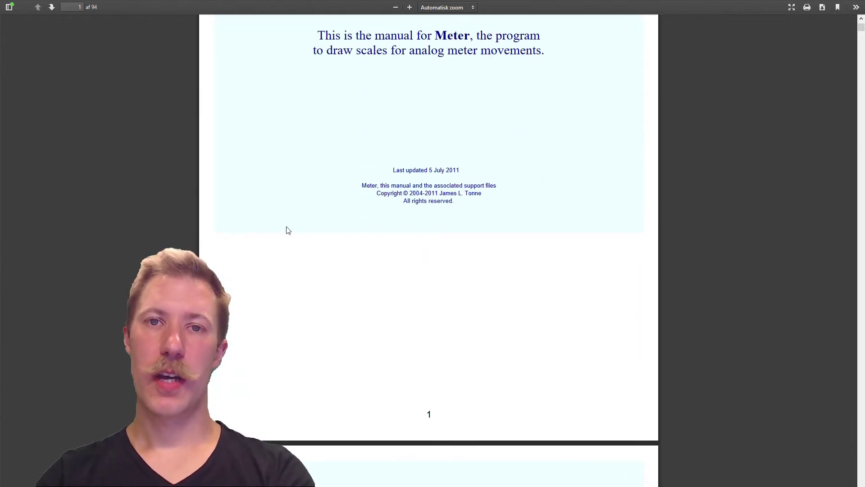
pyautogui.scroll(-20, 288, 230)
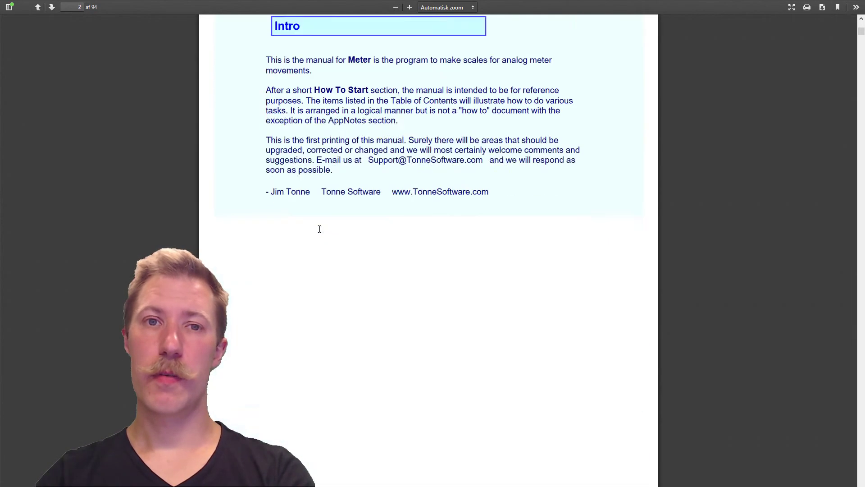
pyautogui.scroll(-19, 319, 233)
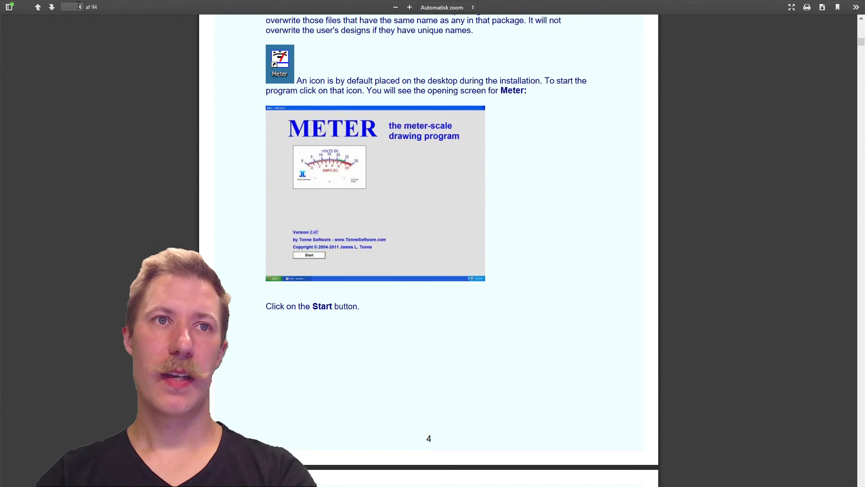
# Go to page 28 of the Meter manual and look through the Style, Labels and scale arc pages.
pyautogui.write('28')
pyautogui.press('Return')
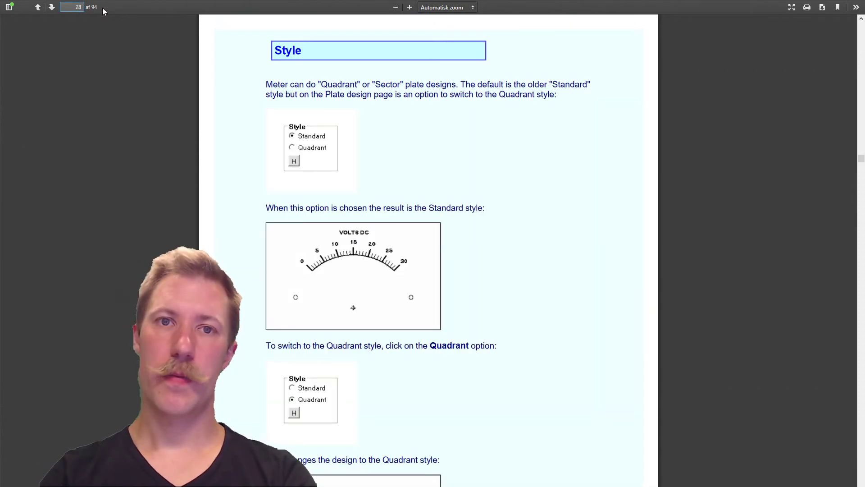
pyautogui.scroll(-6, 282, 223)
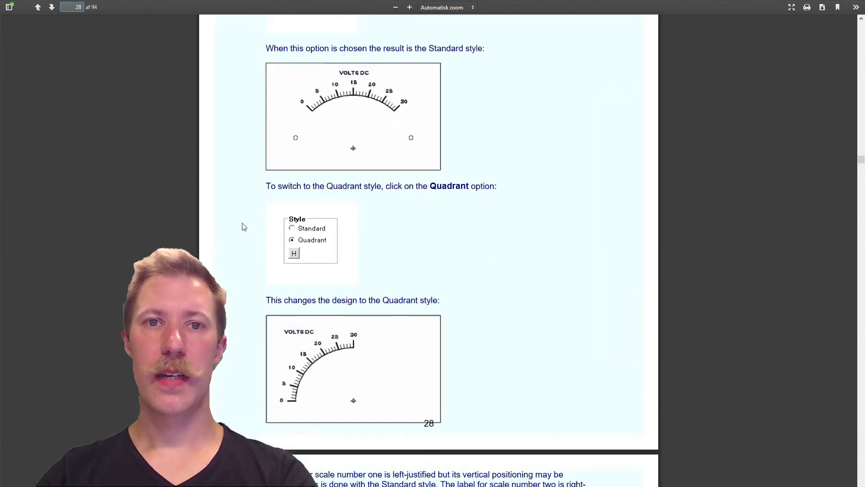
pyautogui.scroll(-20, 256, 225)
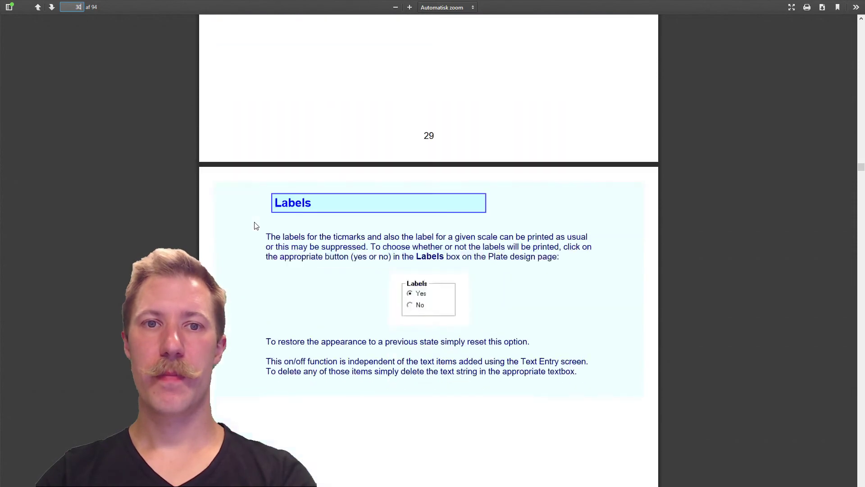
pyautogui.scroll(-11, 256, 225)
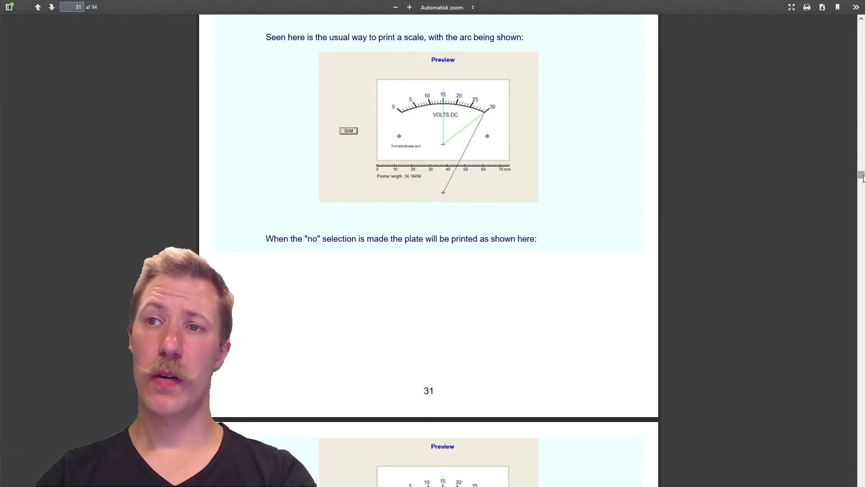
# Skip ahead in the Meter manual to examine the test square printout, font selection and Komma/comma pages.
pyautogui.moveTo(862, 175); pyautogui.dragTo(862, 212)
pyautogui.scroll(-20, 542, 267)
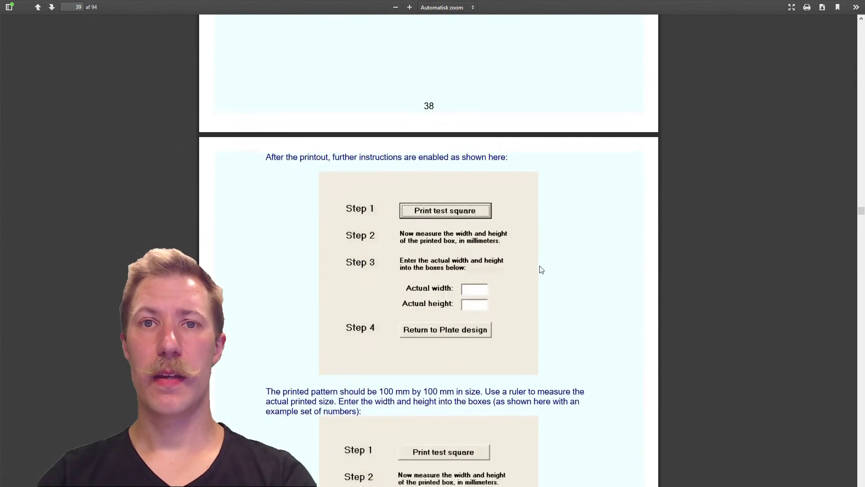
pyautogui.scroll(-20, 541, 269)
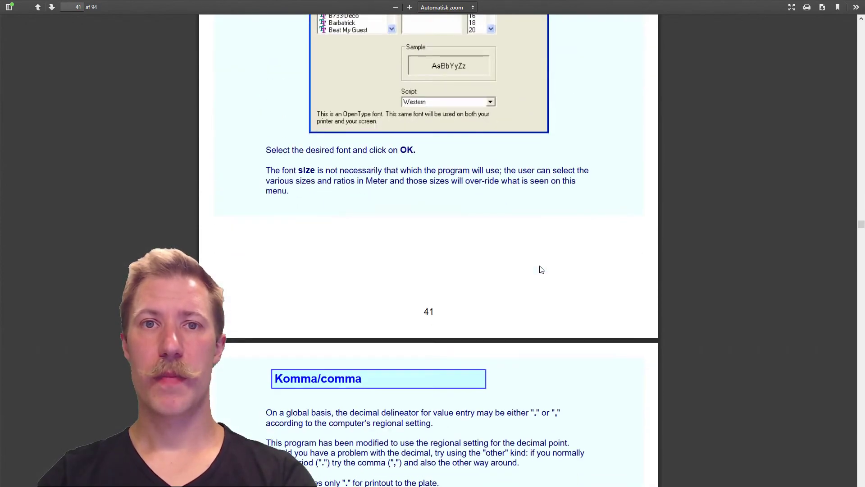
# Read on in the Meter manual through the Edit scale number page to the Scale value entries examples.
pyautogui.scroll(-20, 548, 269)
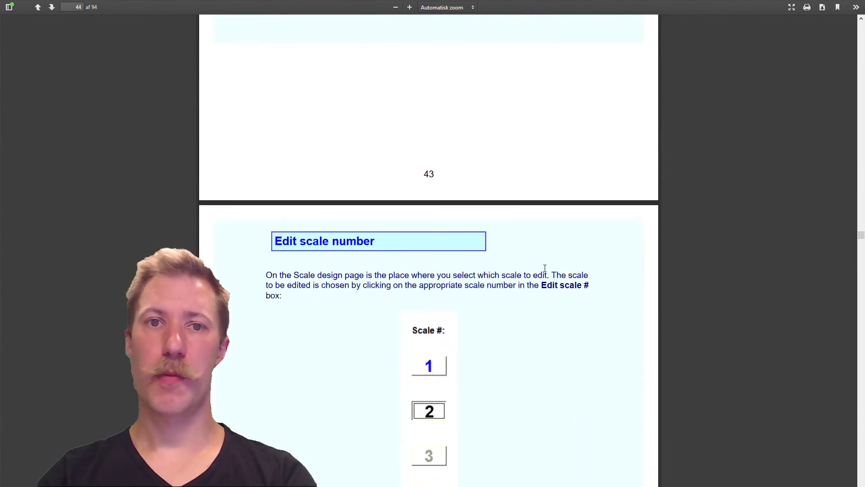
pyautogui.scroll(-15, 545, 272)
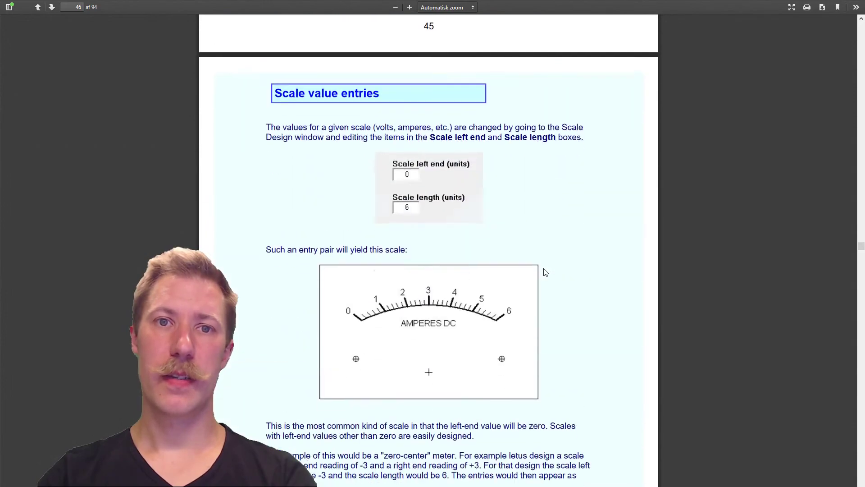
pyautogui.scroll(4, 545, 272)
pyautogui.scroll(-3, 545, 272)
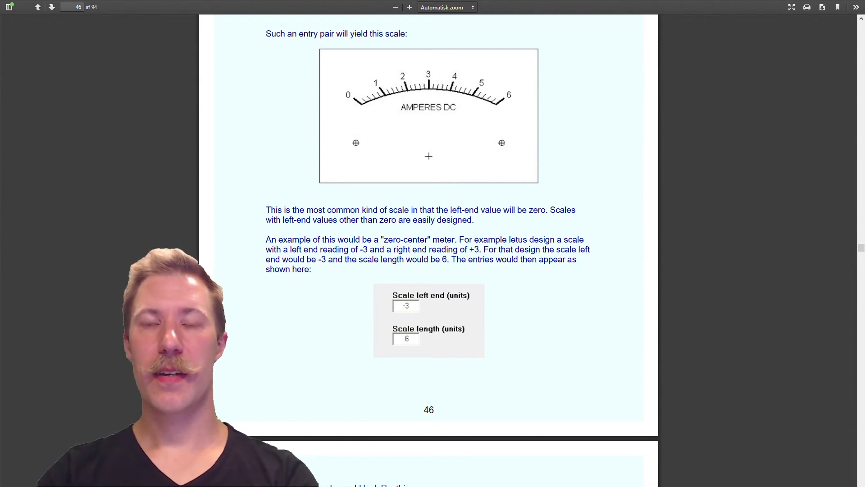
# Switch to the MCS Scale-o-matic web page and look through its three scale forms and the short manual for the third version.
pyautogui.hotkey('ctrl', 'Tab')
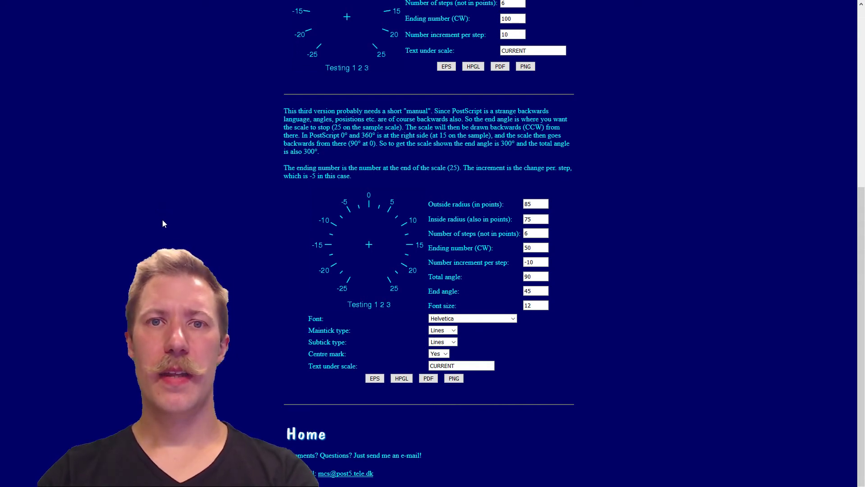
pyautogui.scroll(6, 163, 224)
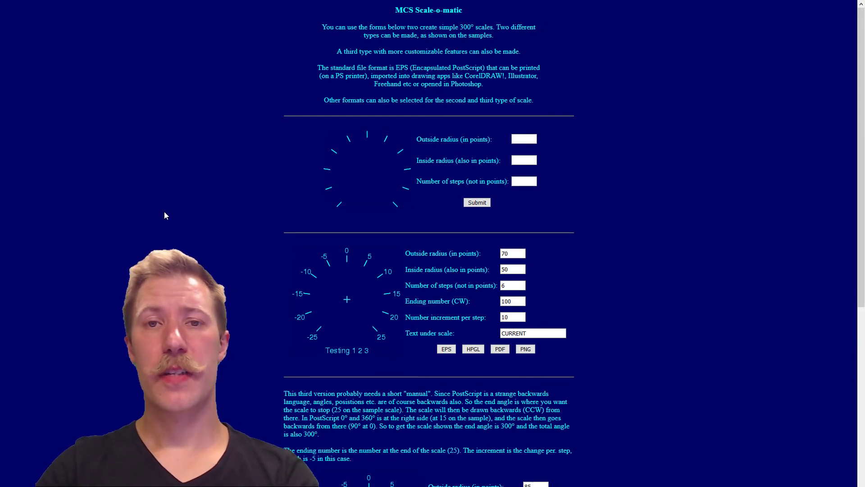
pyautogui.scroll(-5, 165, 212)
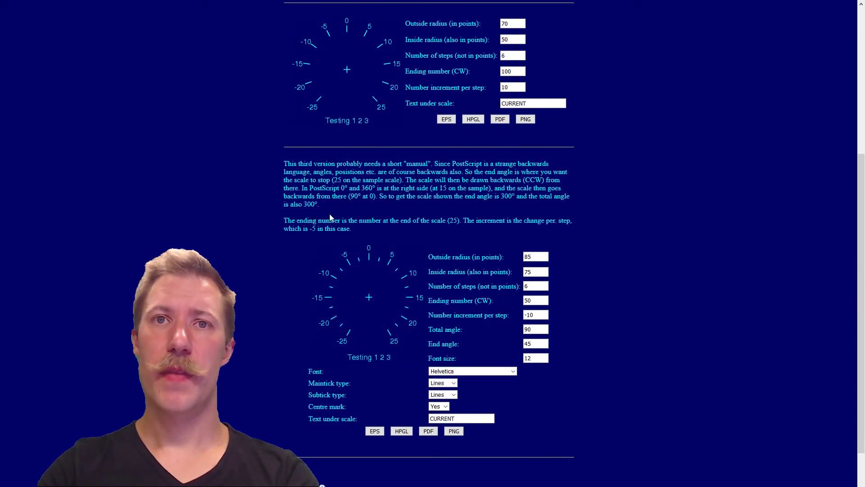
pyautogui.scroll(-2, 353, 301)
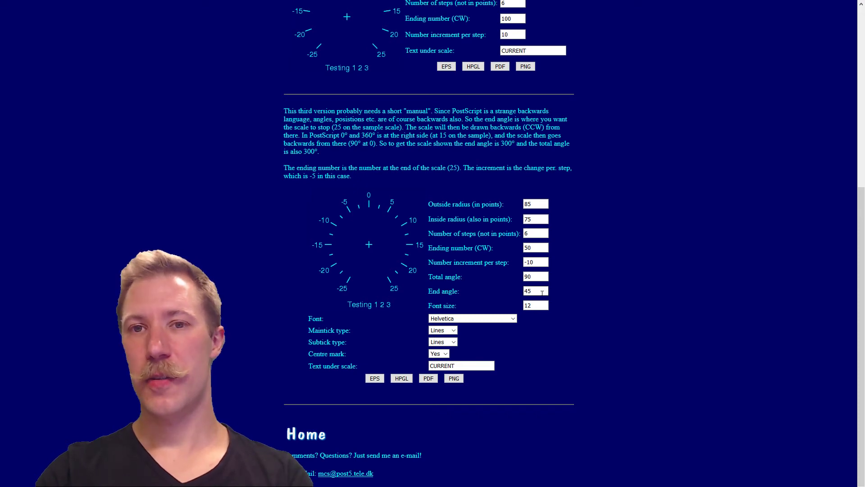
# Generate the third, customizable scale as a PNG, view the dial image and close it to return to the form.
pyautogui.click(533, 275)
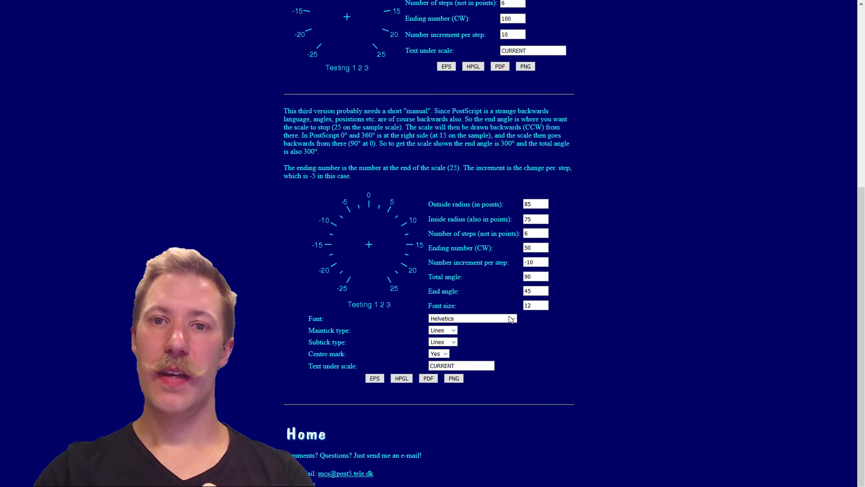
pyautogui.click(450, 381)
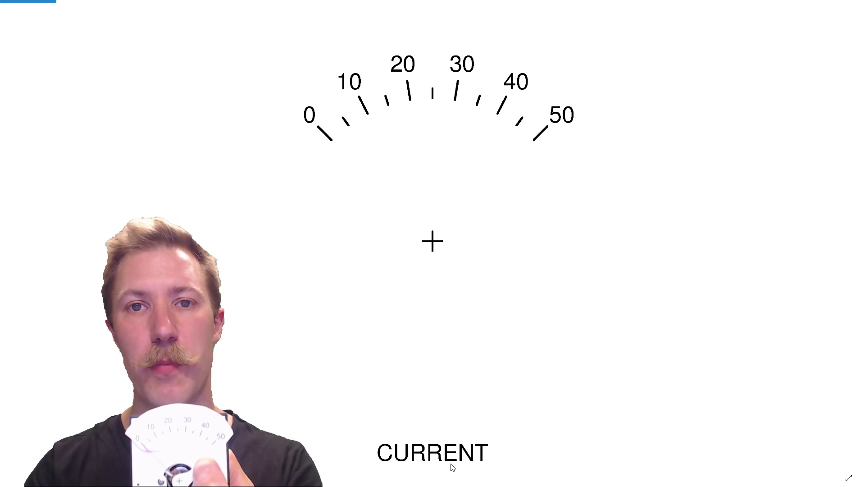
pyautogui.hotkey('ctrl', 'w')
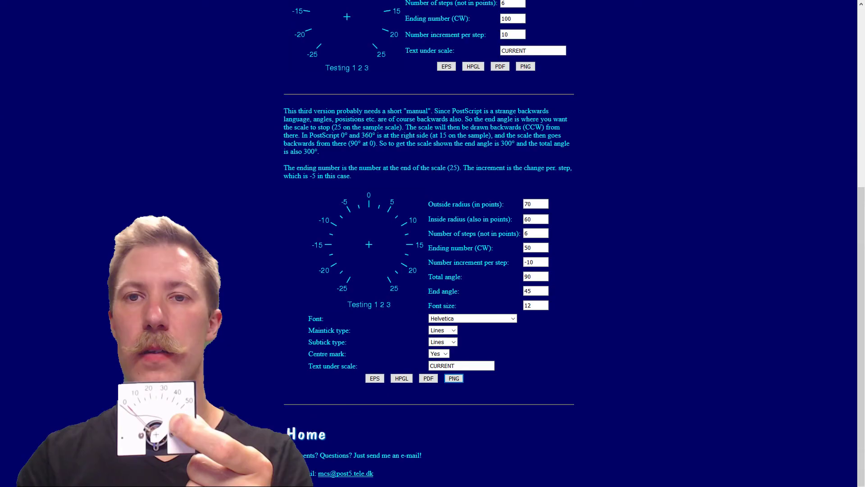